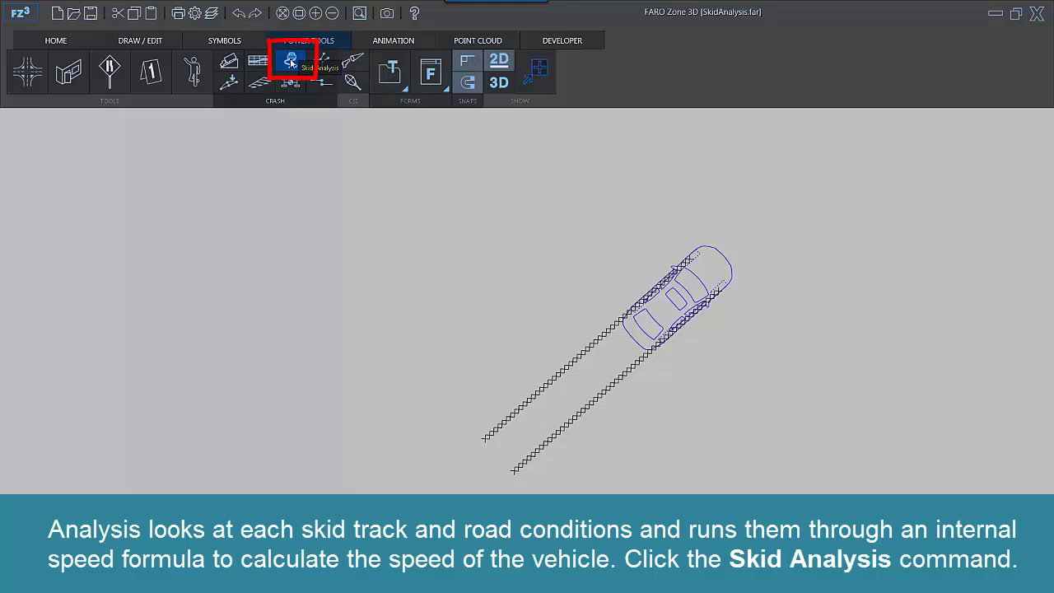
Step: Start a skid analysis named Skid Set 1 with a 5 ft wheelbase
left_click(290, 64)
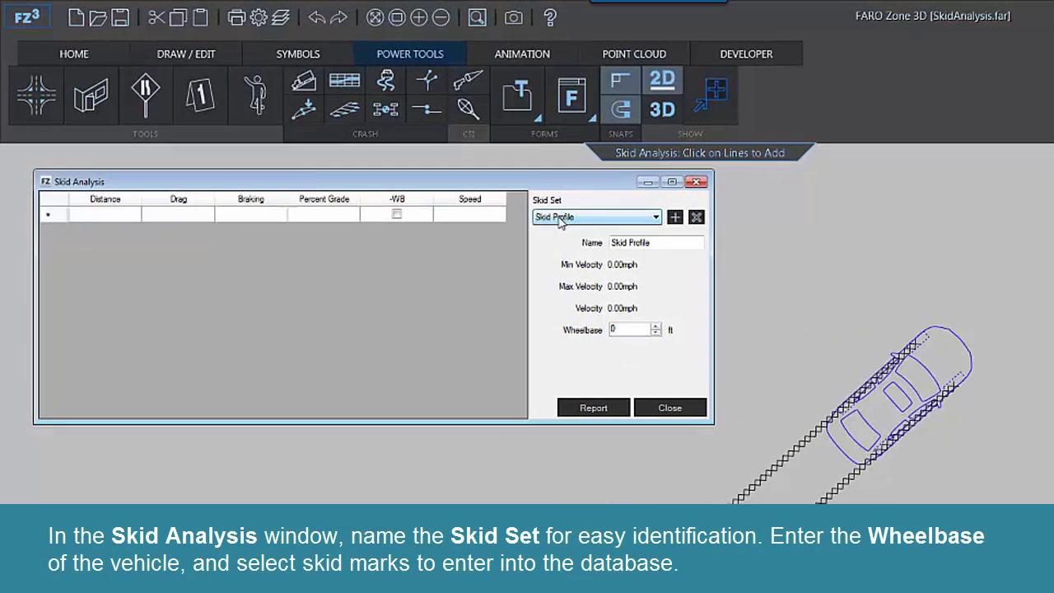
left_click_drag(678, 245, 631, 243)
type("Set 1")
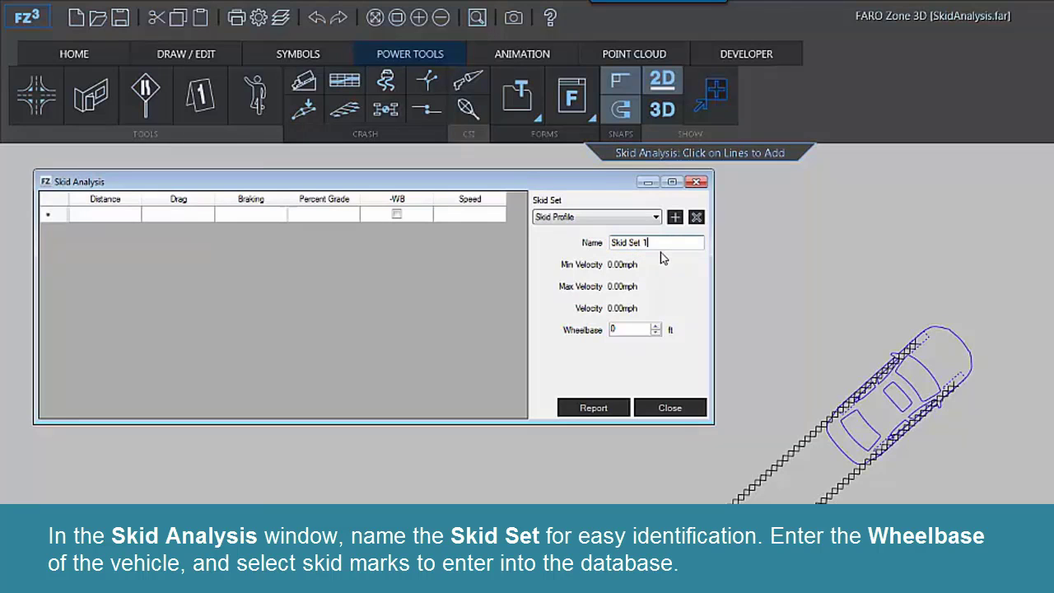
double_click(613, 330)
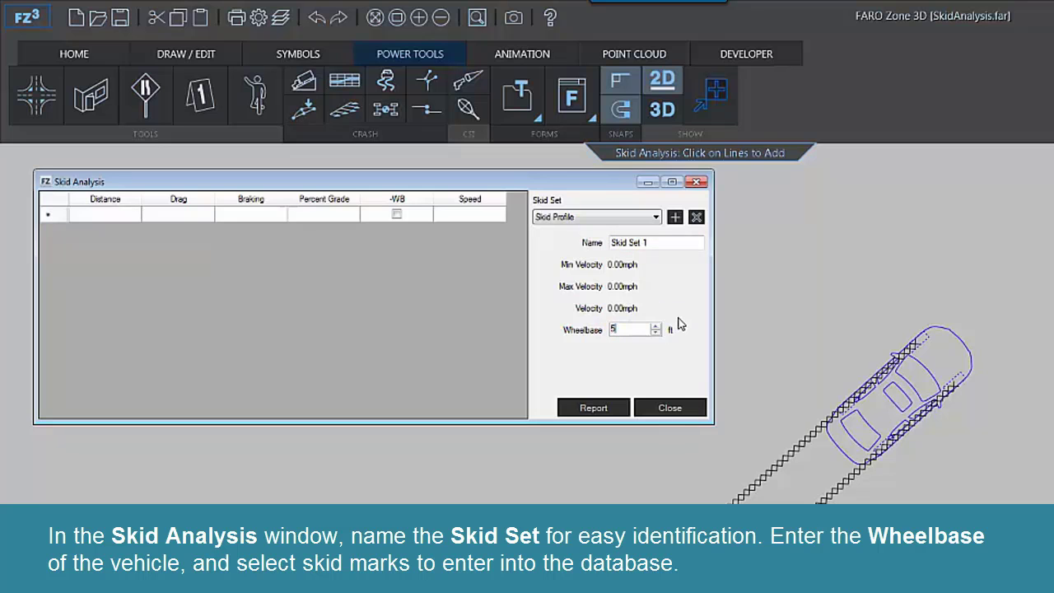
type("5")
Step: Add both skid tracks to the table (35.78 and 35.80 ft), totalling 41.45 mph
left_click(779, 463)
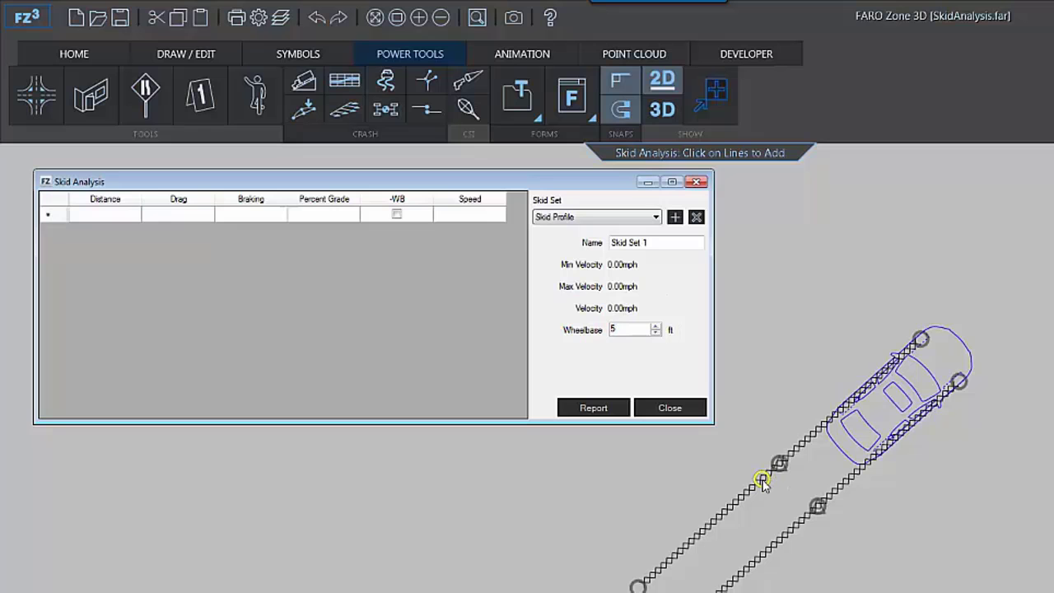
left_click(762, 482)
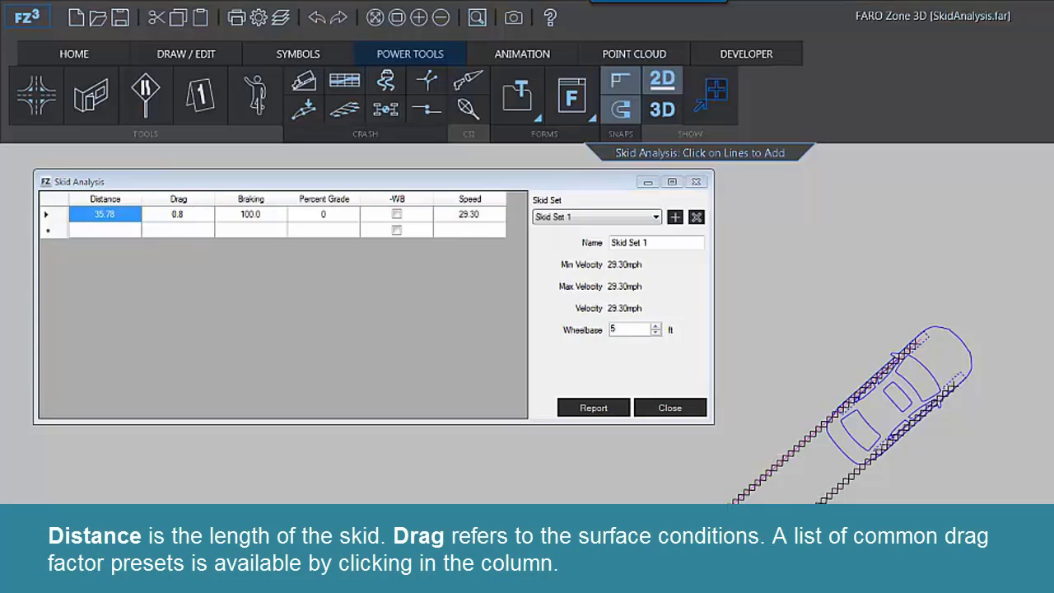
left_click(780, 463)
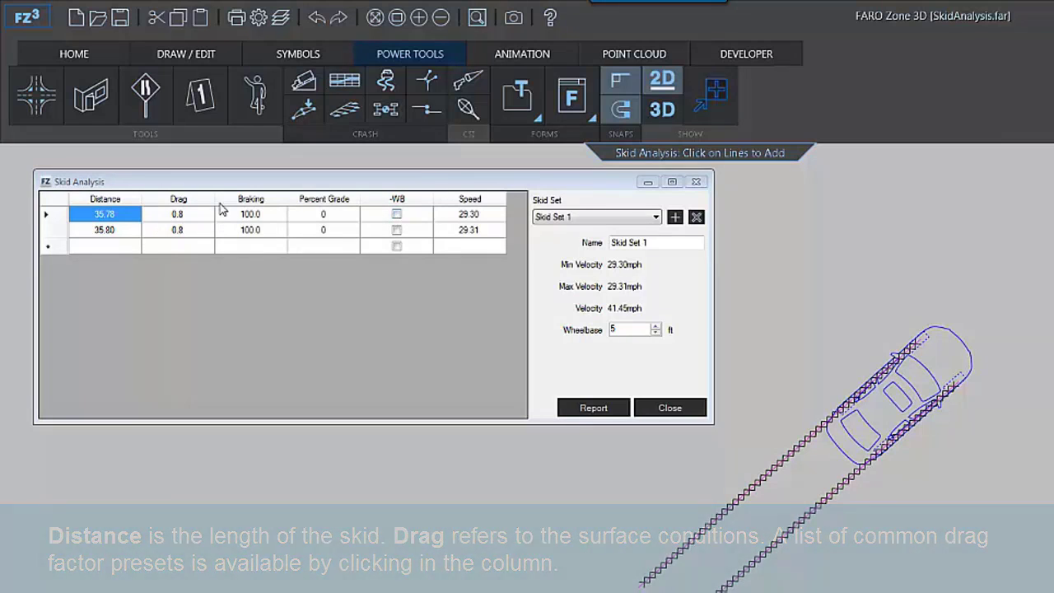
Step: Apply a 0.5 drag preset to both skids with Change All, giving 23.17 mph each
left_click(206, 229)
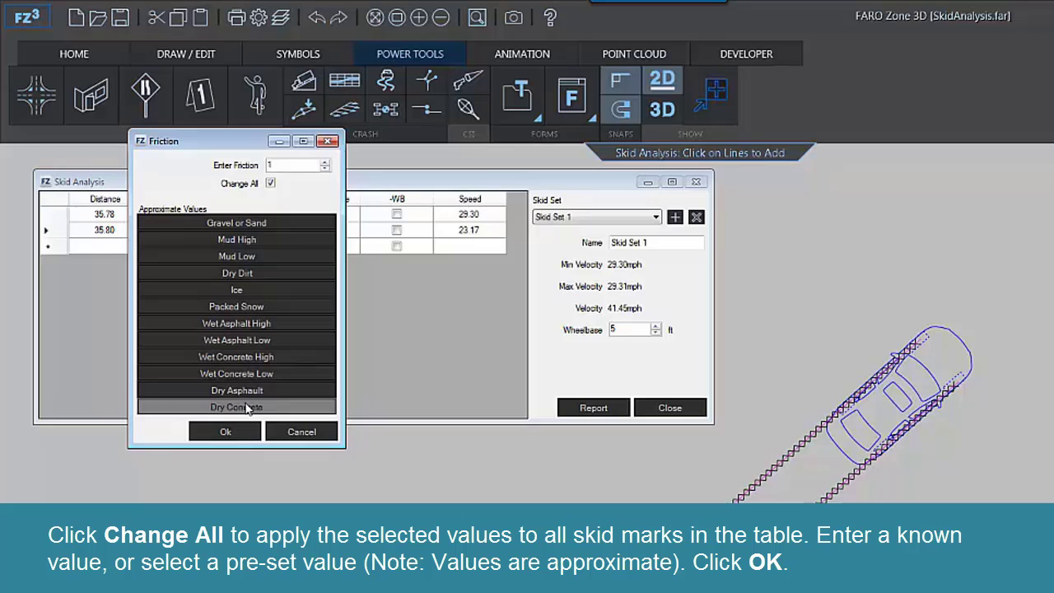
left_click(228, 431)
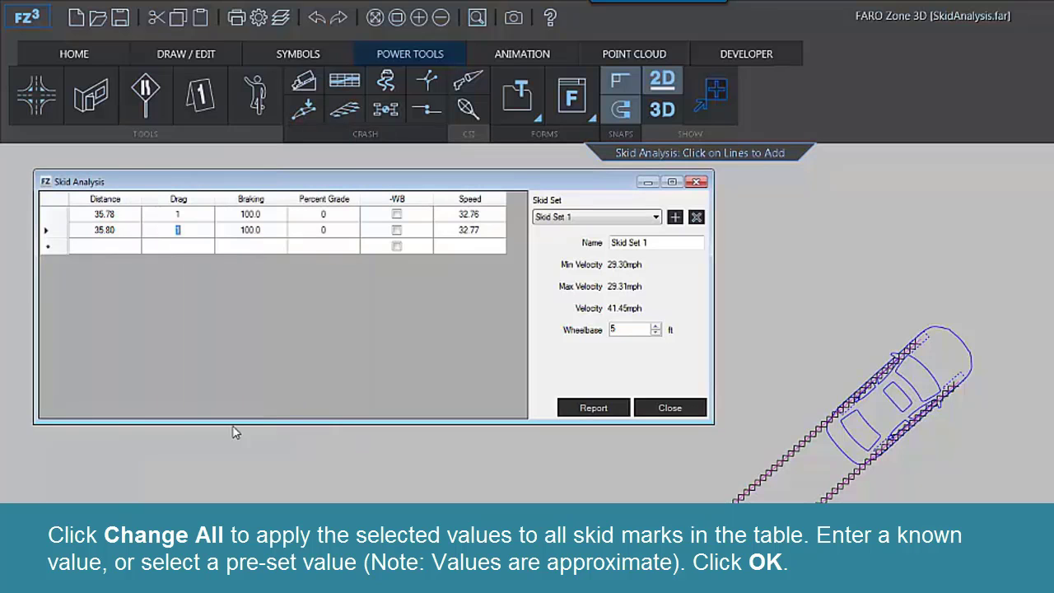
left_click(203, 216)
left_click(204, 216)
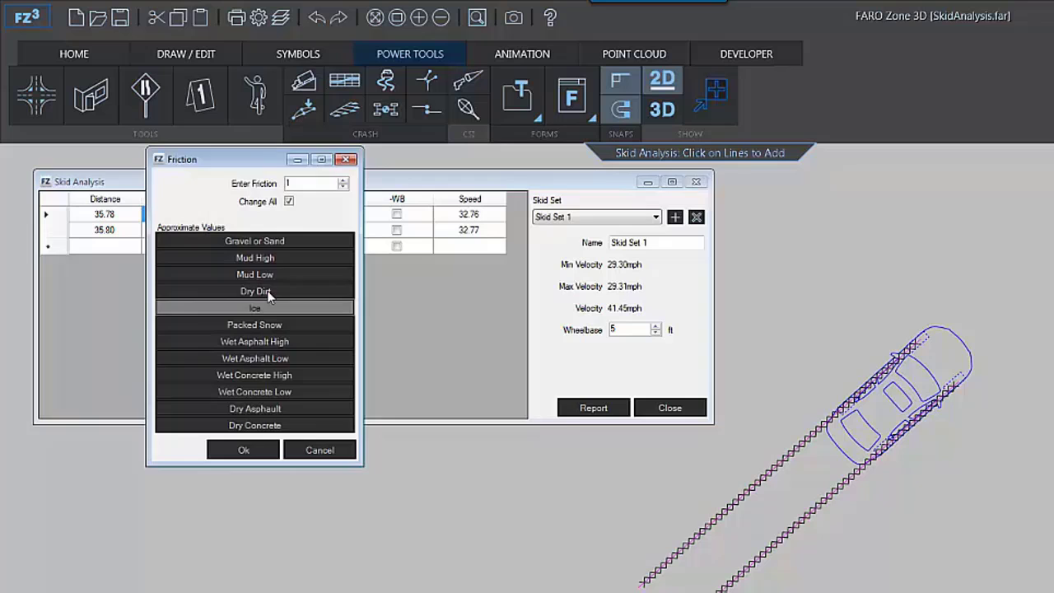
double_click(272, 257)
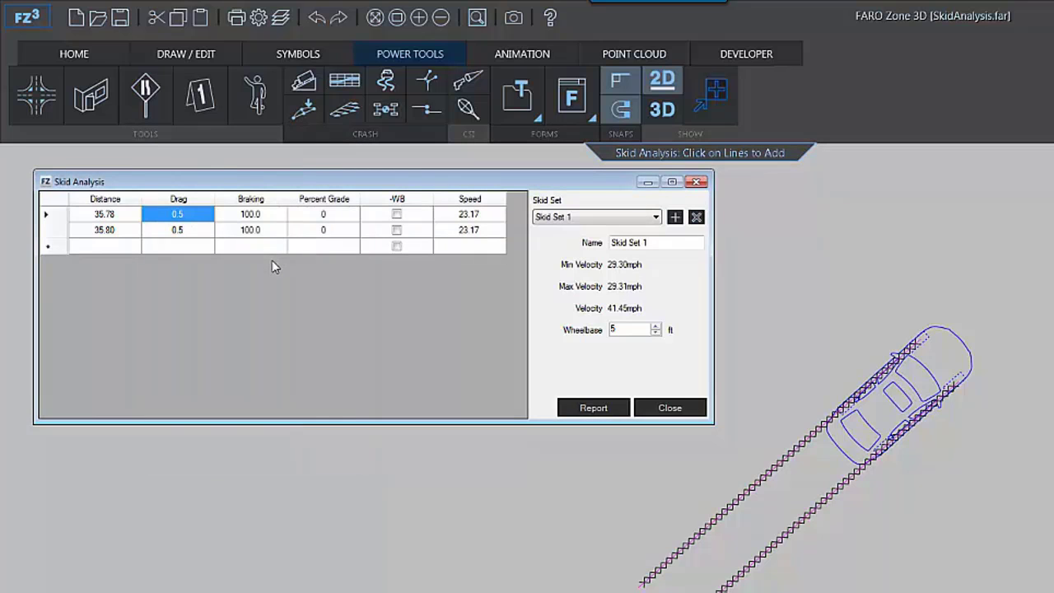
Step: Show the first skid's Friction braking settings, with full braking at 1.00
left_click(263, 213)
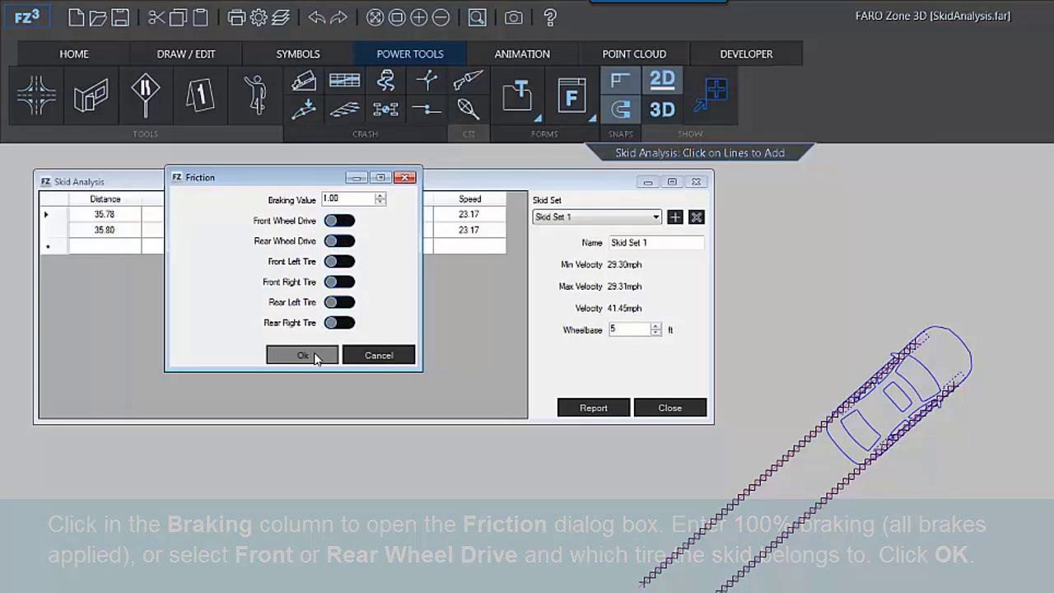
Step: Keep full braking, subtract the wheelbase from skid 1 (30.78 ft, 21.49 mph), and preview the report
left_click(313, 356)
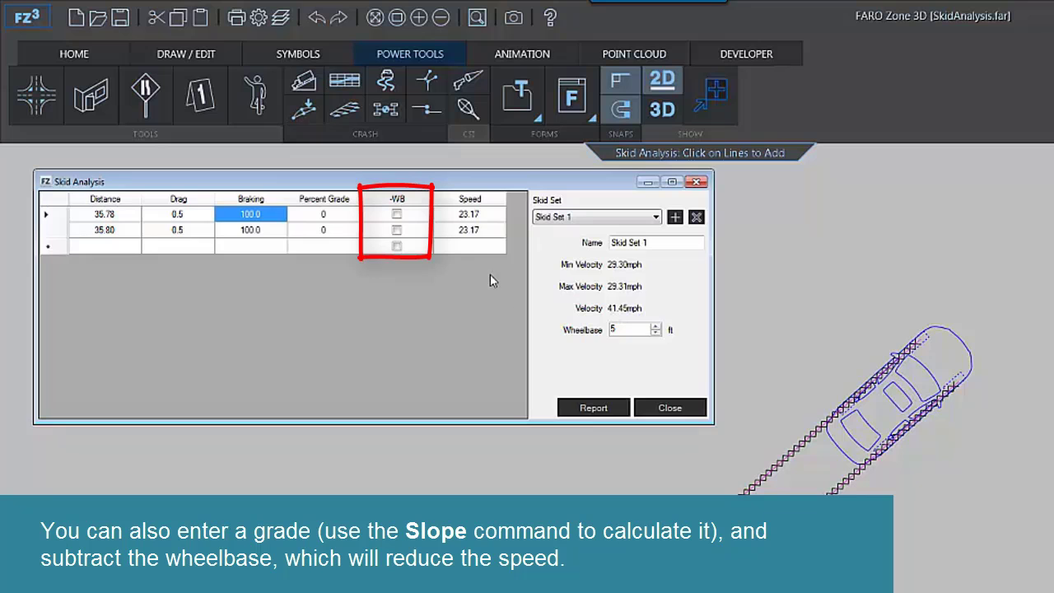
left_click(396, 215)
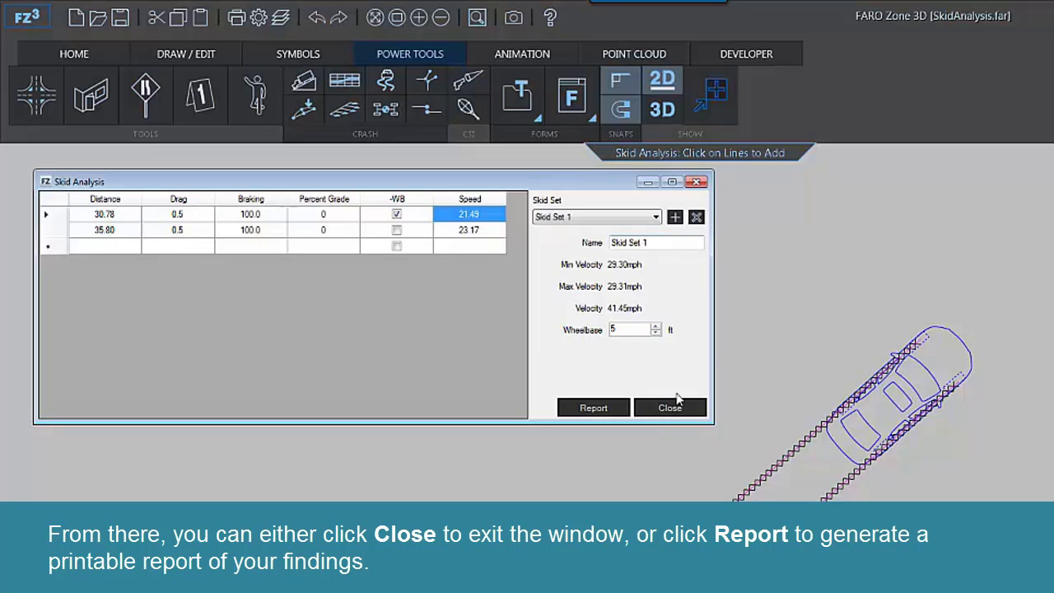
left_click(601, 411)
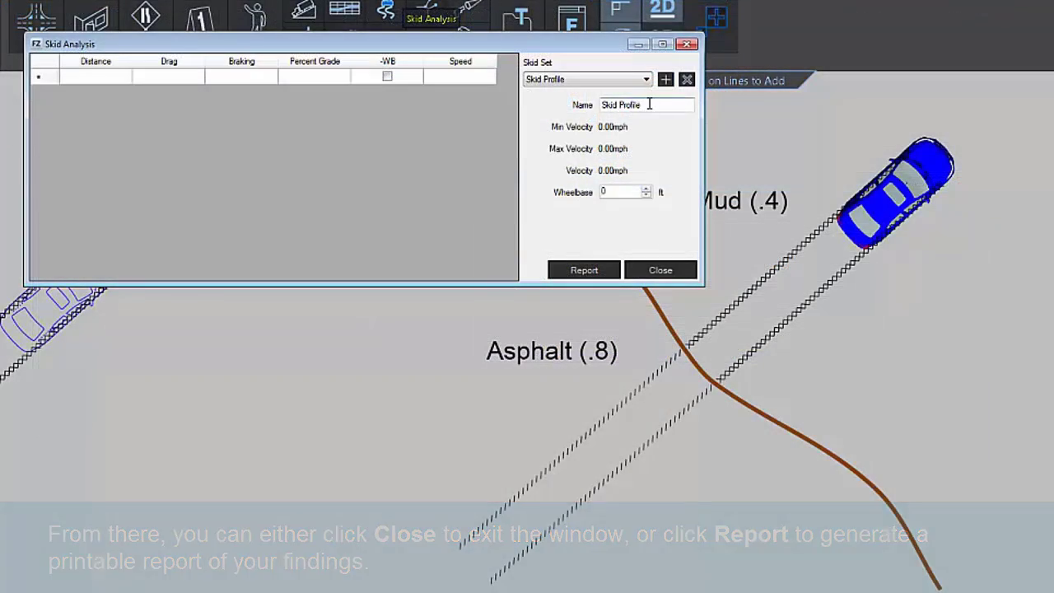
Step: Name the new set Skid Set 2 and add the two mud skid tracks
double_click(630, 105)
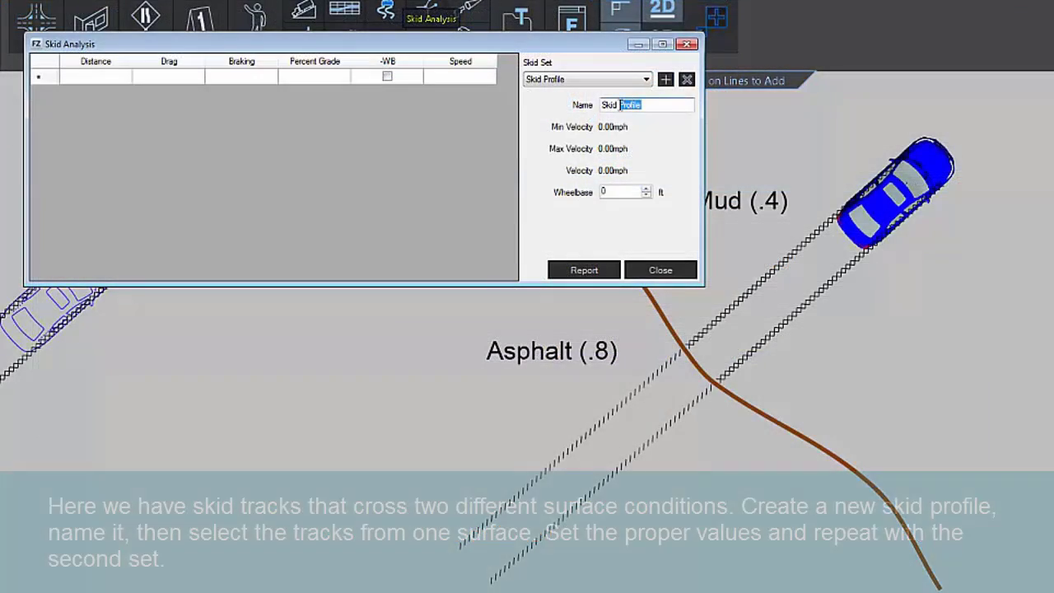
type("Set 2")
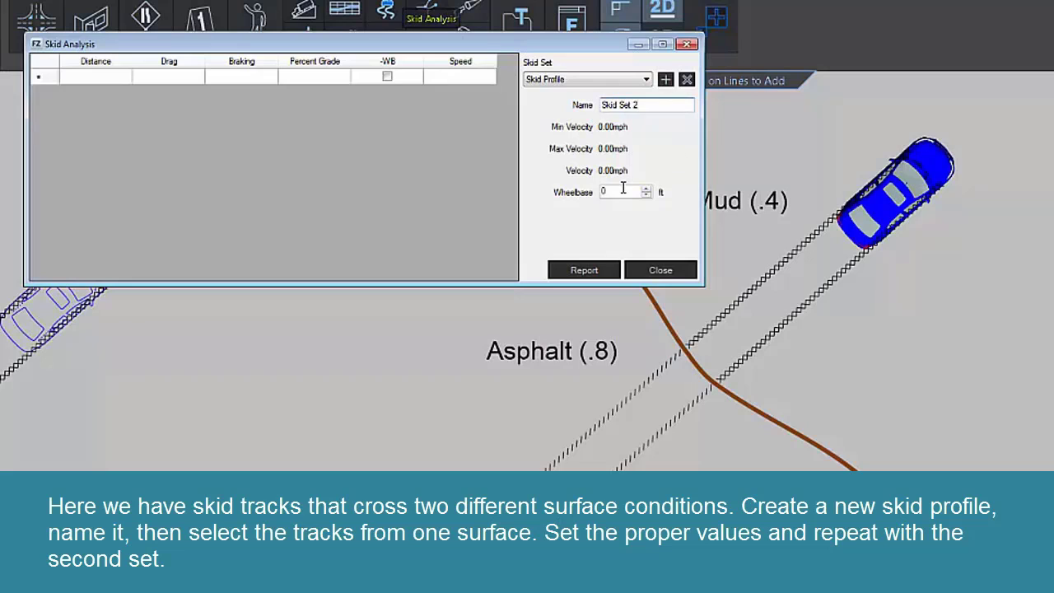
left_click(757, 282)
left_click(789, 321)
Step: Give both mud skids Mud Low drag 0.4, then add the two asphalt tracks at 0.8
left_click(186, 75)
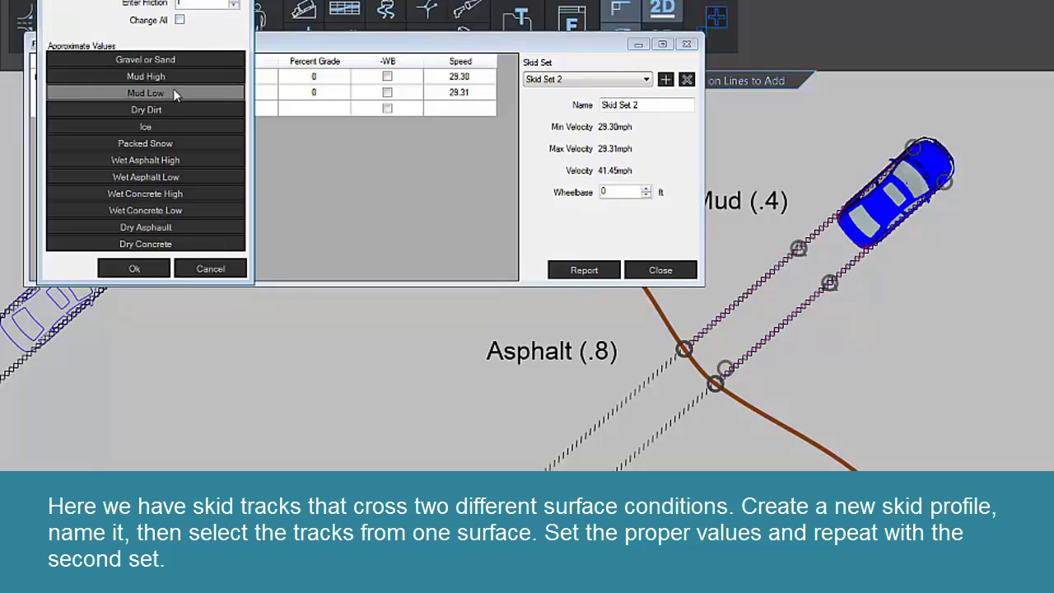
double_click(173, 92)
left_click(178, 94)
double_click(178, 103)
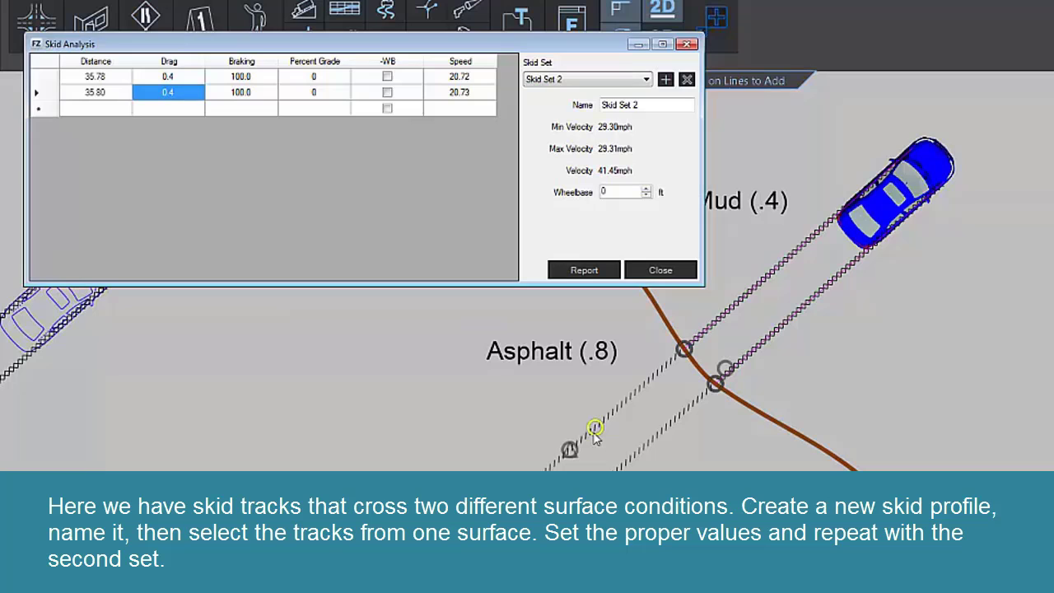
left_click(573, 445)
left_click(642, 448)
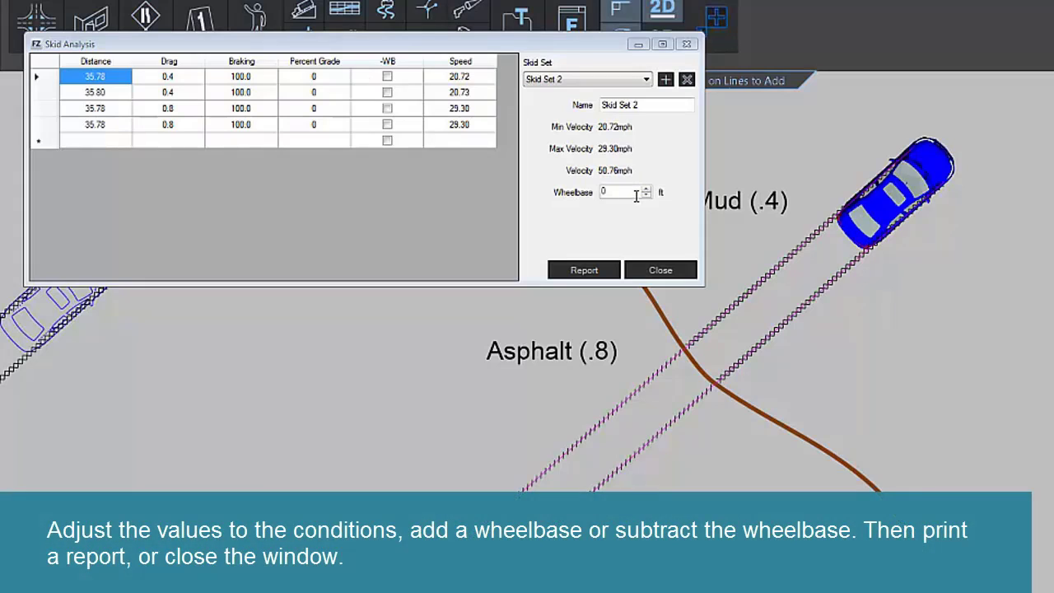
Step: Set a 5 ft wheelbase, subtract it from skids 1–3, and preview the Skid Set 2 report
left_click(624, 193)
left_click(647, 187)
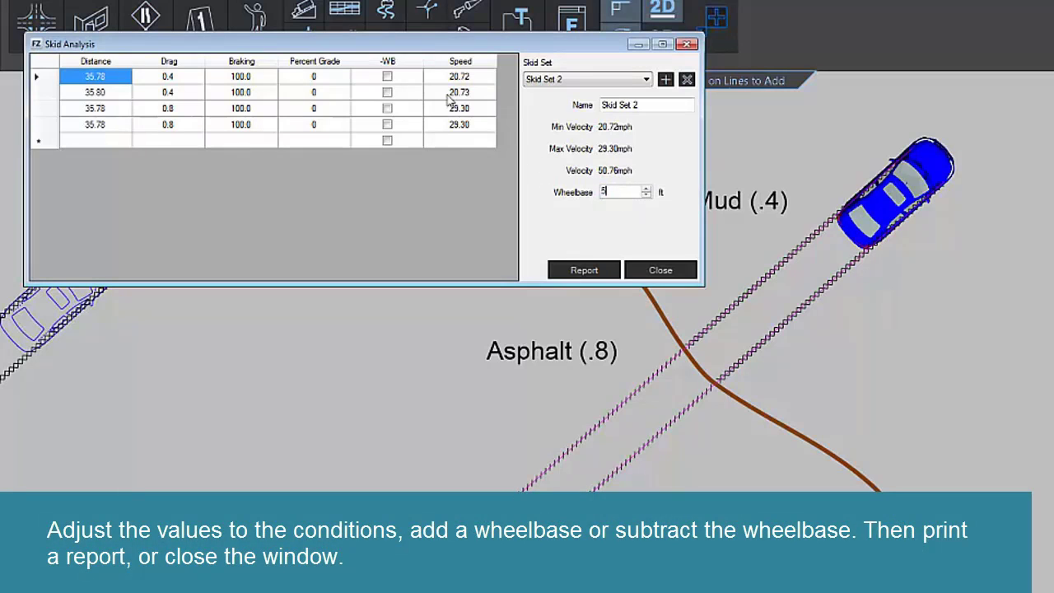
left_click(387, 76)
left_click(387, 93)
left_click(387, 108)
left_click(387, 124)
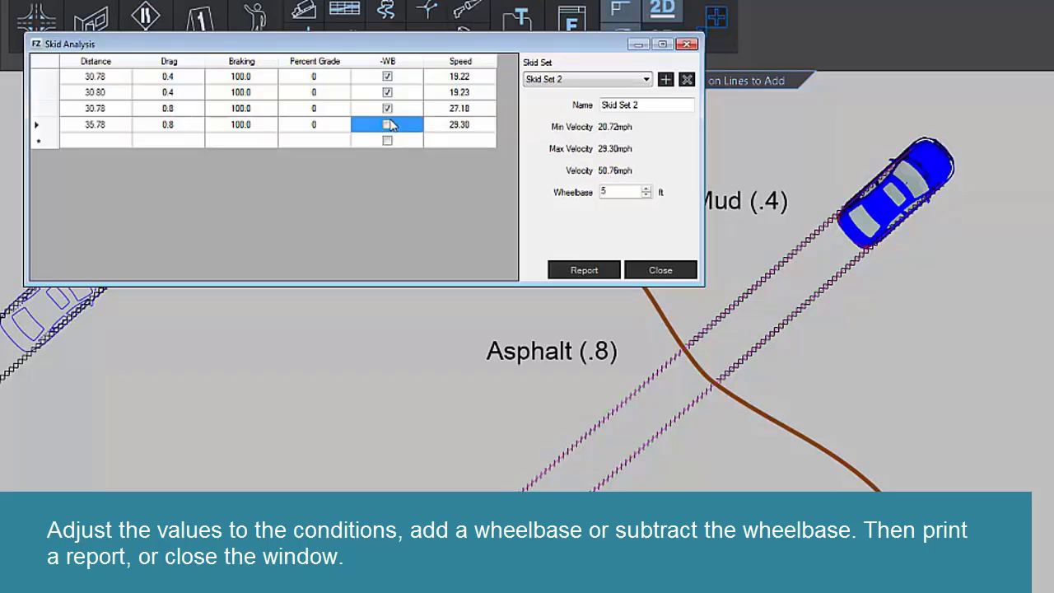
left_click(584, 270)
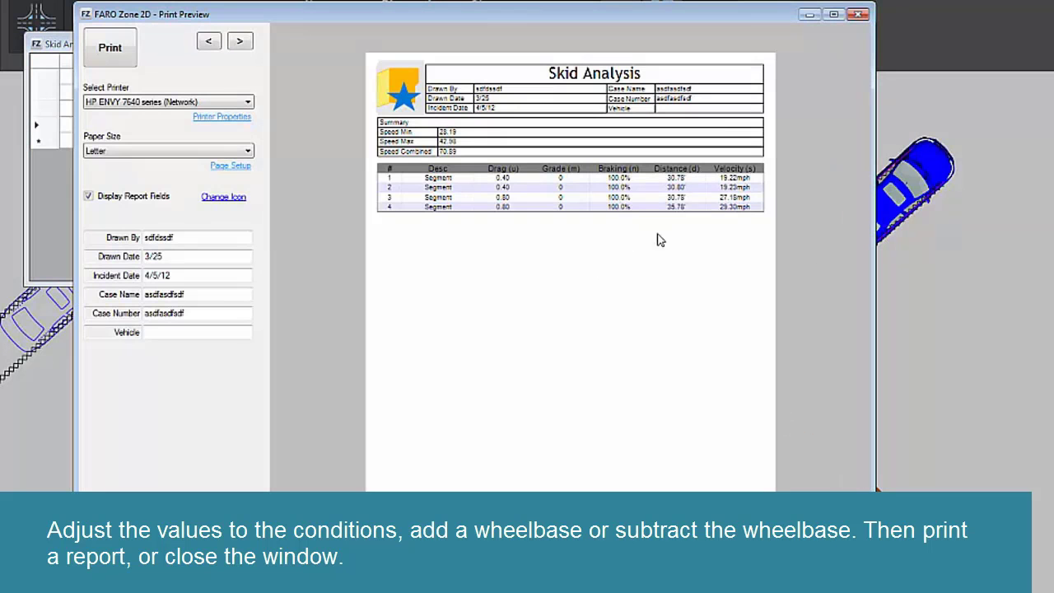